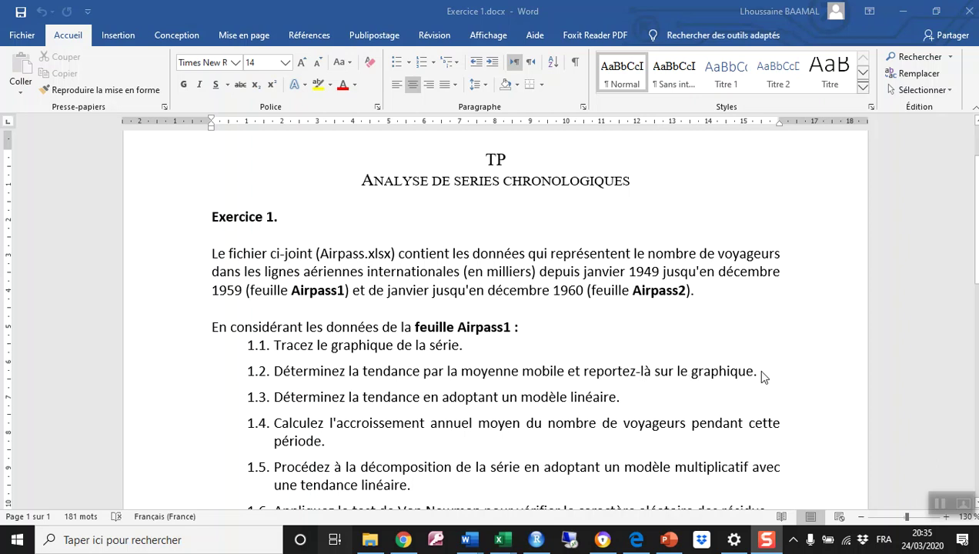
Switch to the airpass.xlsx workbook in Excel and enter the header MM in cell D1 of the Airpass1 sheet.
{"action": "mouse_move", "coordinate": [504, 543]}
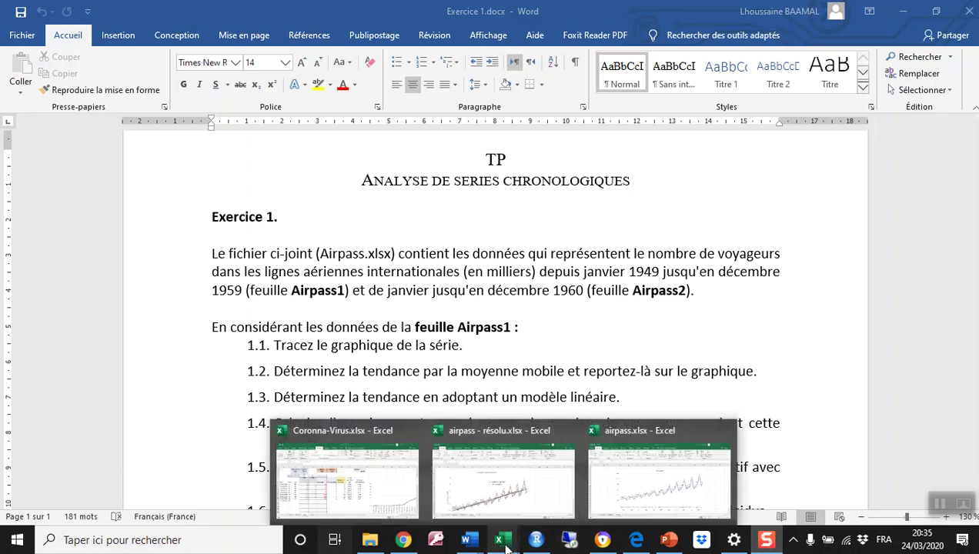
{"action": "left_click", "coordinate": [628, 483]}
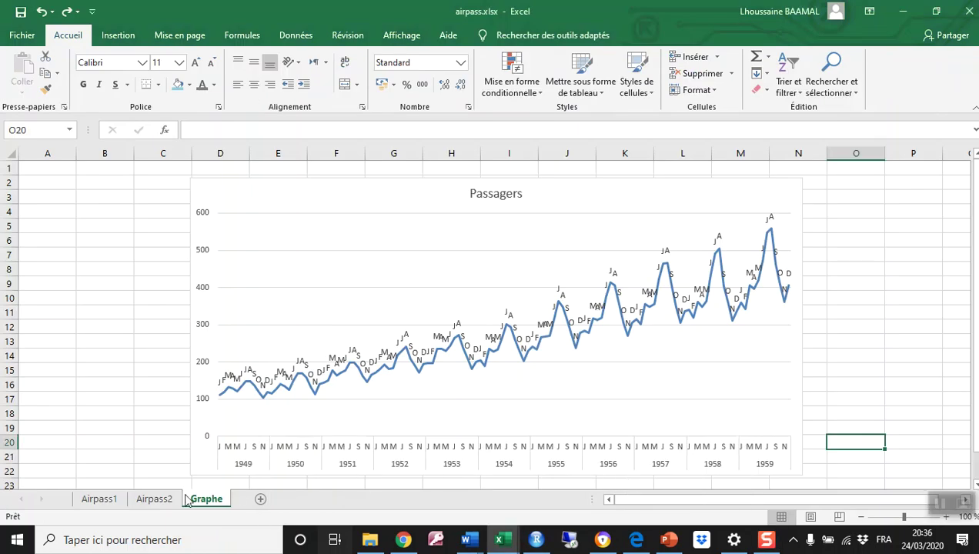
{"action": "left_click", "coordinate": [92, 500]}
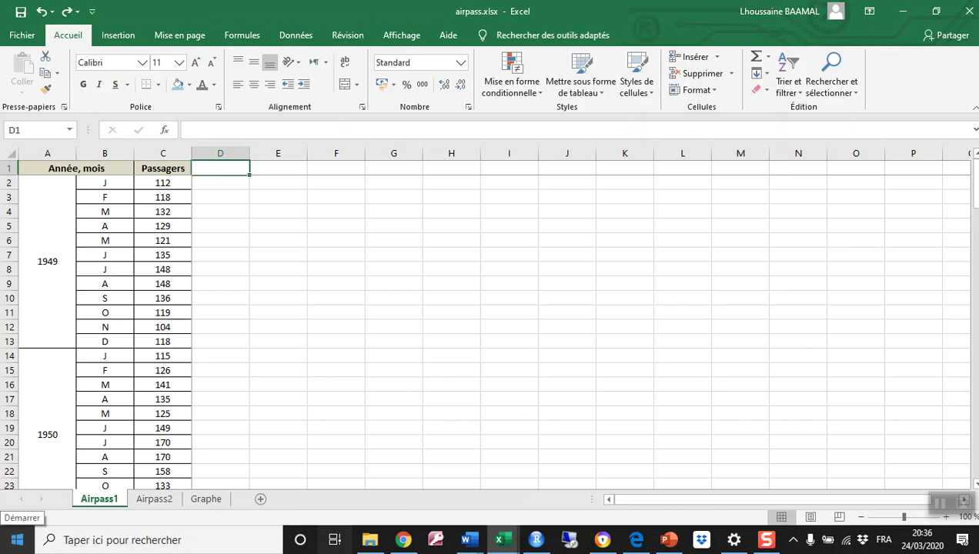
{"action": "type", "text": "M"}
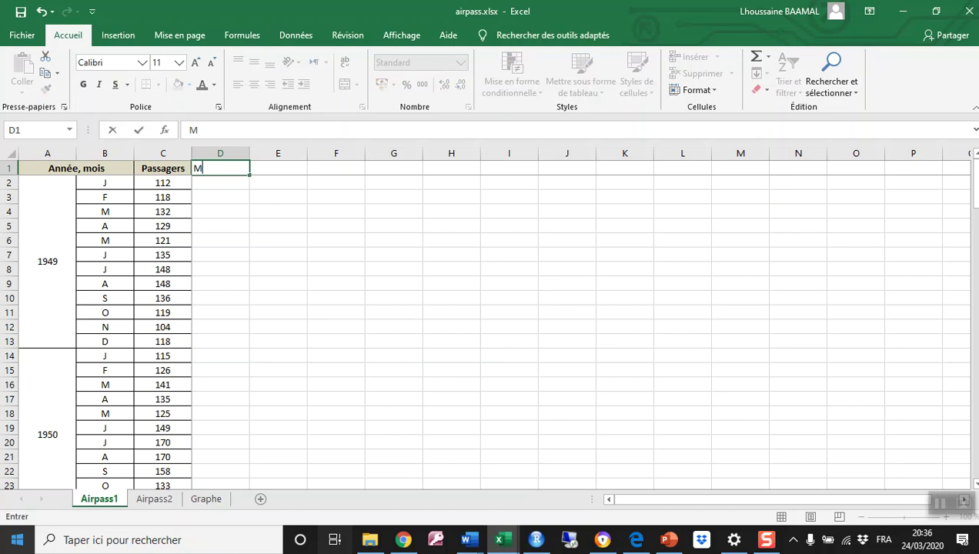
{"action": "type", "text": "M"}
{"action": "left_click", "coordinate": [222, 183]}
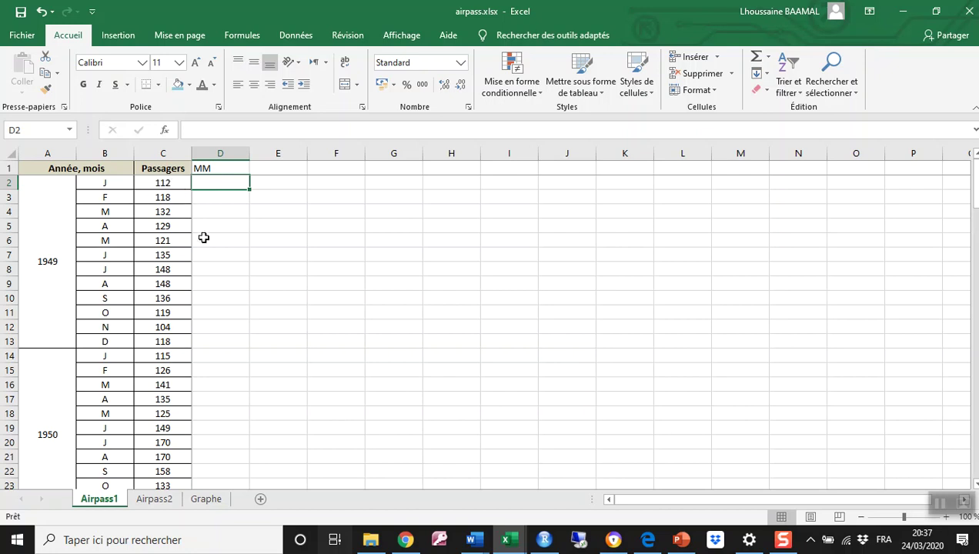
Enter the 12-month centred moving-average formula =(C2/2+SOMME(C3:C13)+C14/2)/12 in cell D8.
{"action": "left_click", "coordinate": [214, 272]}
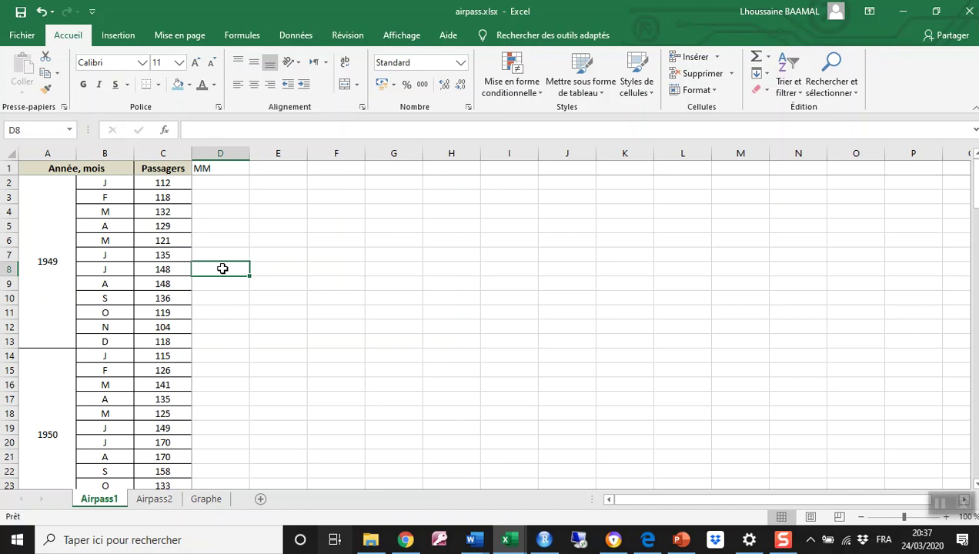
{"action": "type", "text": "="}
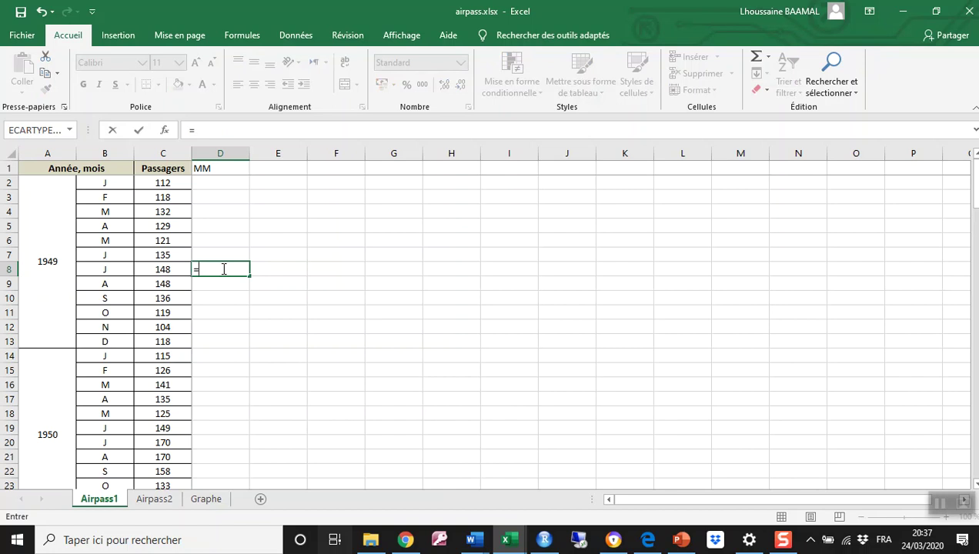
{"action": "type", "text": "("}
{"action": "left_click", "coordinate": [170, 182]}
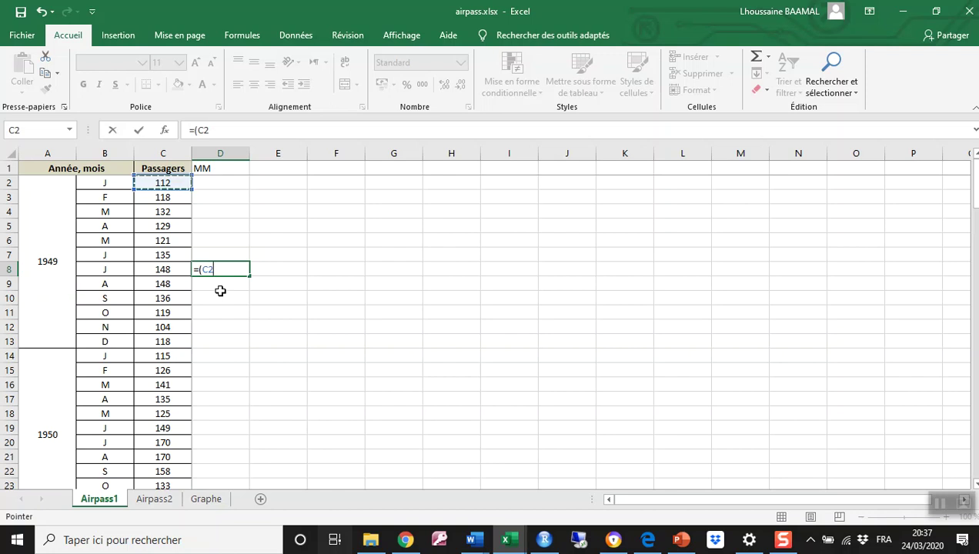
{"action": "type", "text": "/2"}
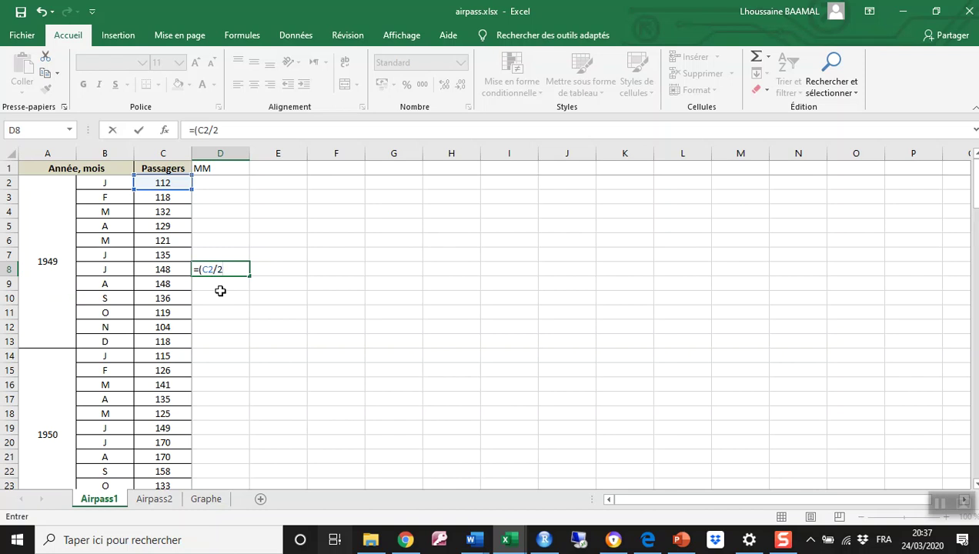
{"action": "type", "text": "+"}
{"action": "left_click", "coordinate": [239, 270]}
{"action": "type", "text": "so"}
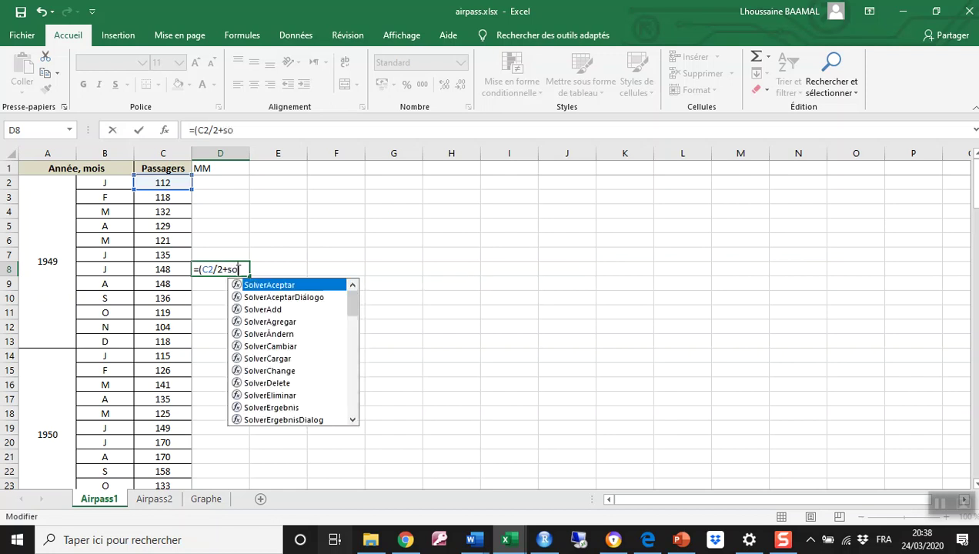
{"action": "type", "text": "mme"}
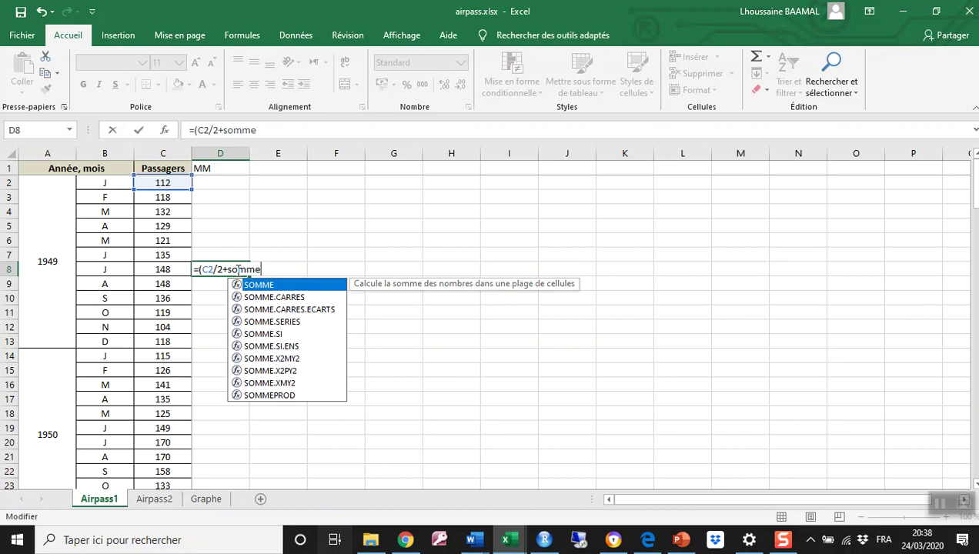
{"action": "type", "text": "("}
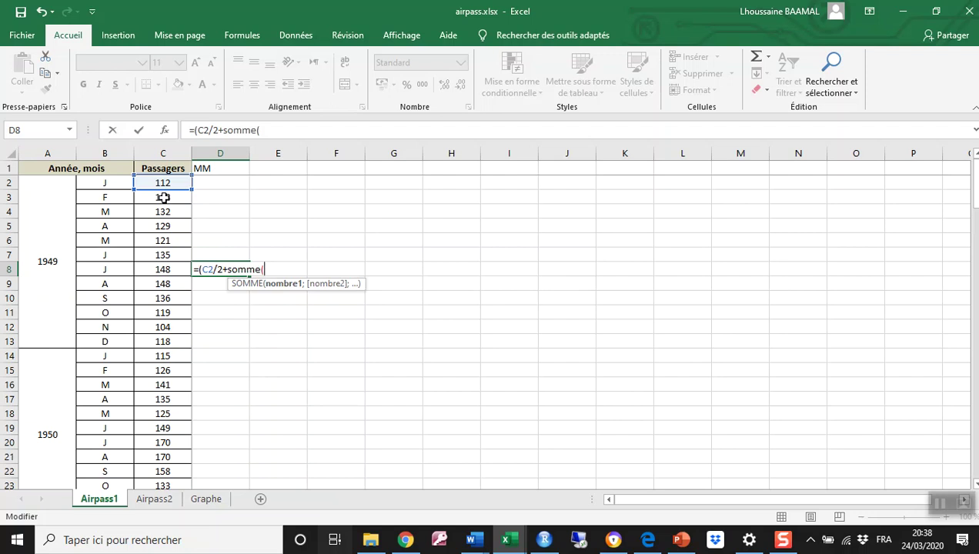
{"action": "left_click_drag", "start_coordinate": [164, 198], "coordinate": [166, 342]}
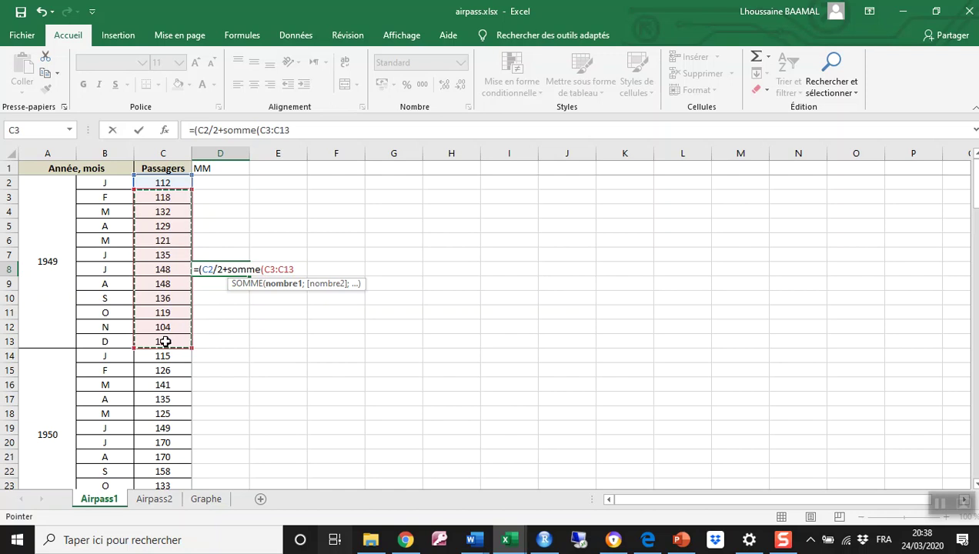
{"action": "type", "text": ")"}
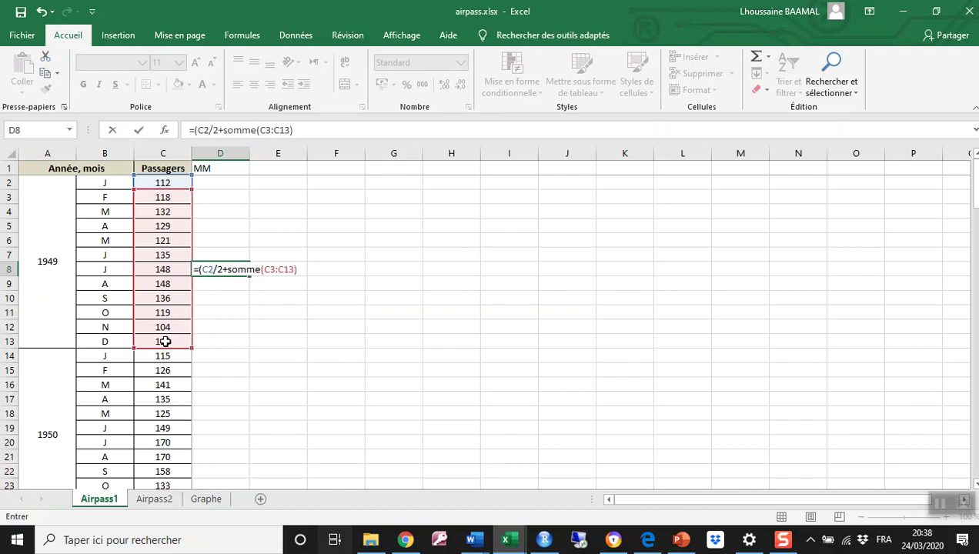
{"action": "type", "text": "+"}
{"action": "left_click", "coordinate": [163, 356]}
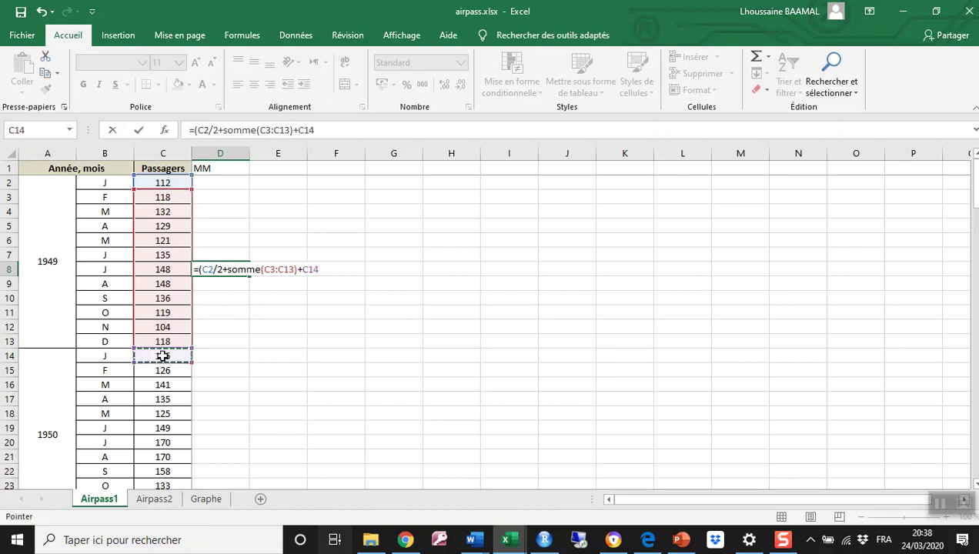
{"action": "type", "text": "/2"}
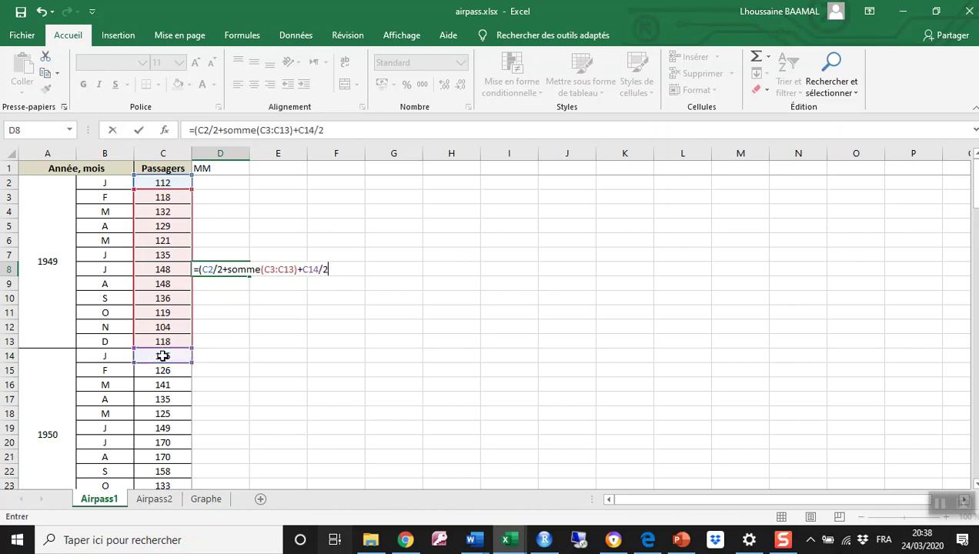
{"action": "type", "text": ")/12"}
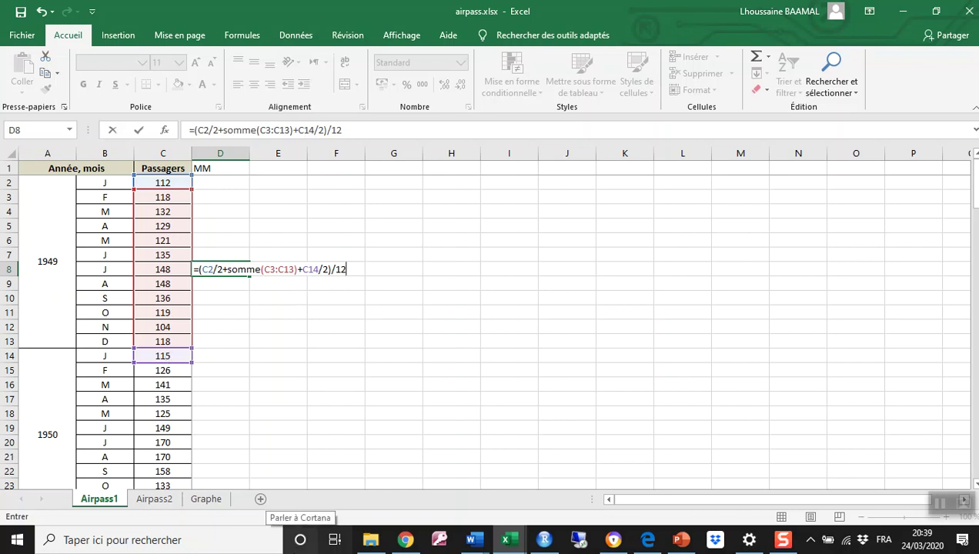
{"action": "key", "text": "Return"}
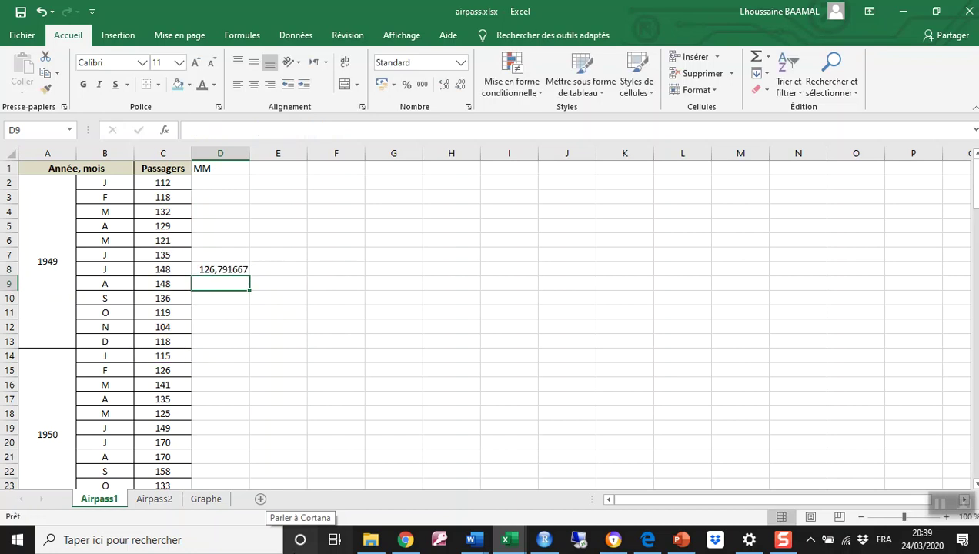
Format the moving average in D8 to one decimal place and centre it horizontally.
{"action": "left_click", "coordinate": [227, 268]}
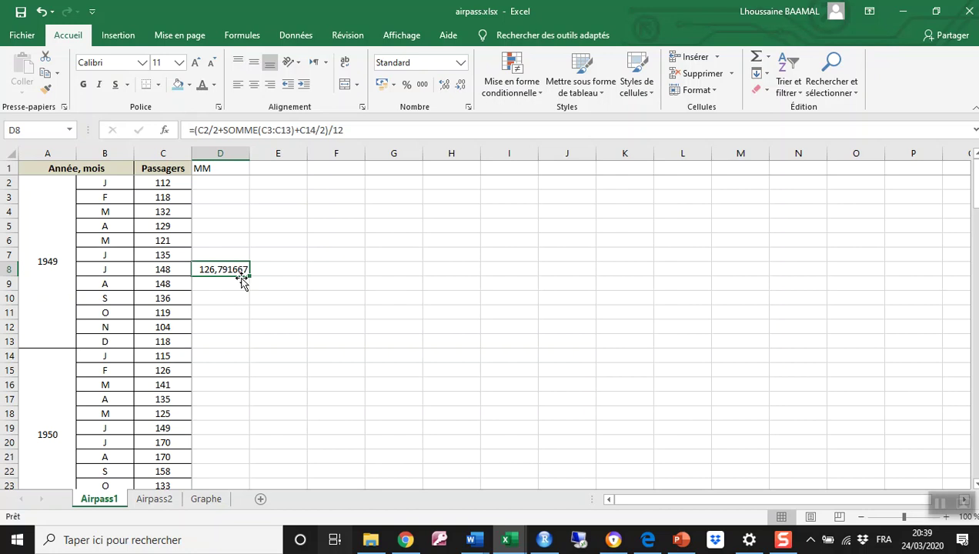
{"action": "left_click", "coordinate": [461, 87]}
{"action": "left_click", "coordinate": [460, 86]}
{"action": "left_click", "coordinate": [461, 86]}
{"action": "left_click", "coordinate": [460, 87]}
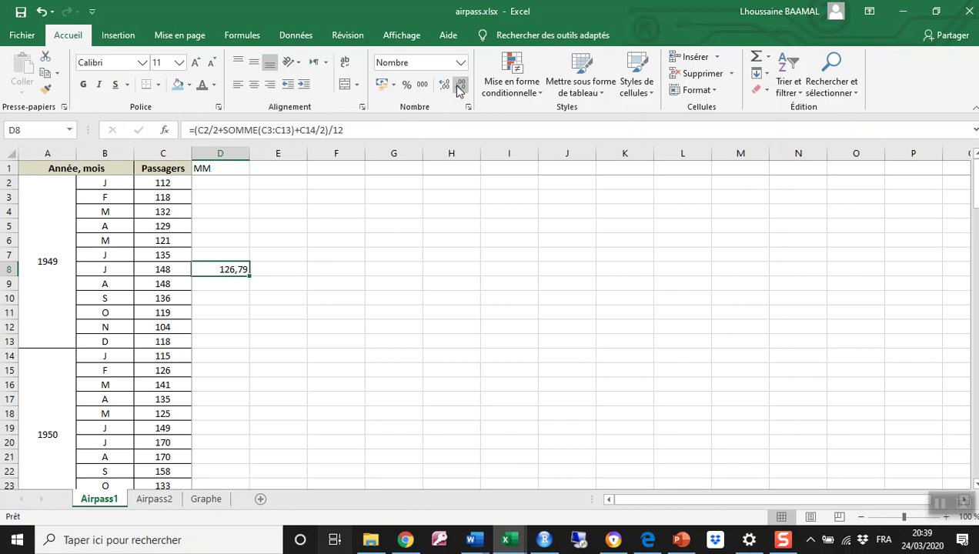
{"action": "left_click", "coordinate": [460, 87]}
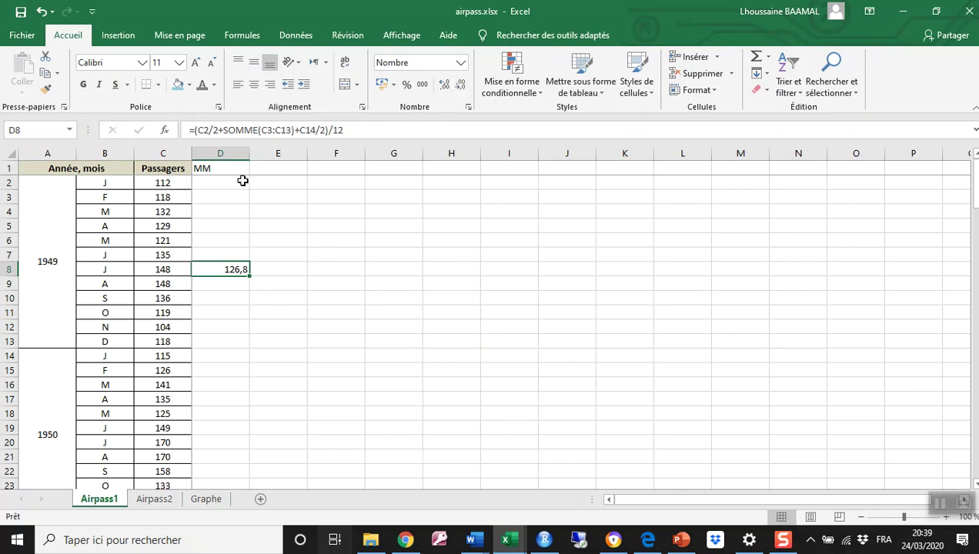
{"action": "left_click", "coordinate": [254, 86]}
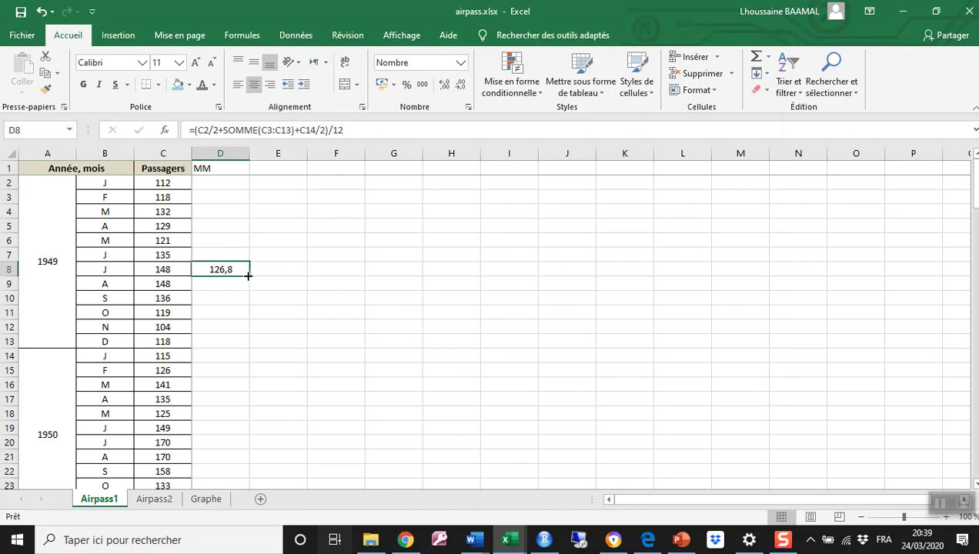
Fill the moving-average formula from D8 down to D127 and check the cell references in the last formula.
{"action": "left_click_drag", "start_coordinate": [248, 275], "coordinate": [254, 189]}
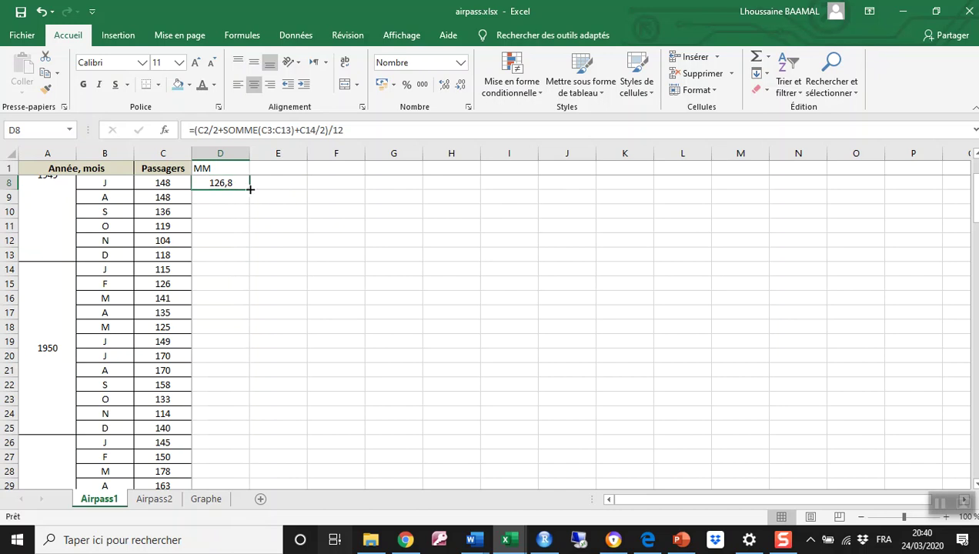
{"action": "left_click_drag", "start_coordinate": [249, 187], "coordinate": [248, 363]}
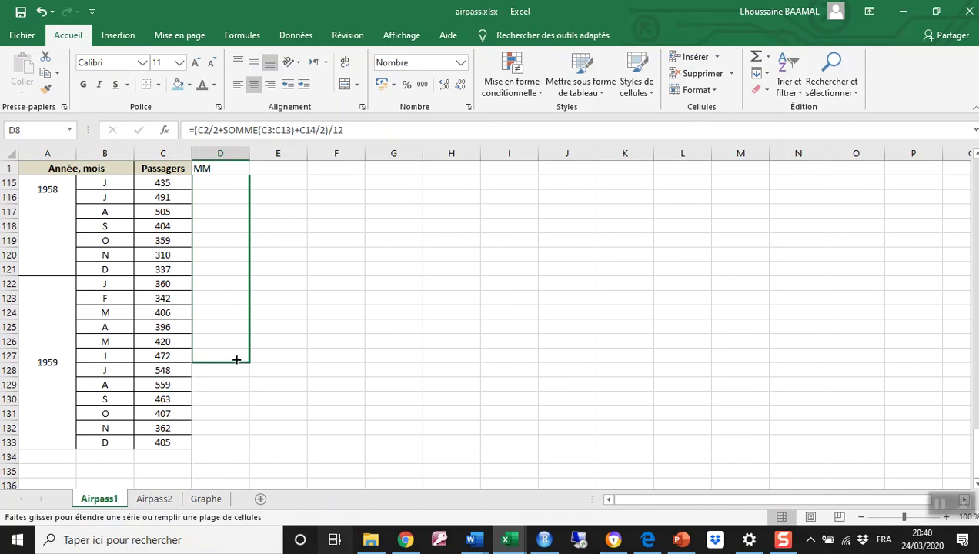
{"action": "left_click_drag", "start_coordinate": [237, 359], "coordinate": [234, 360]}
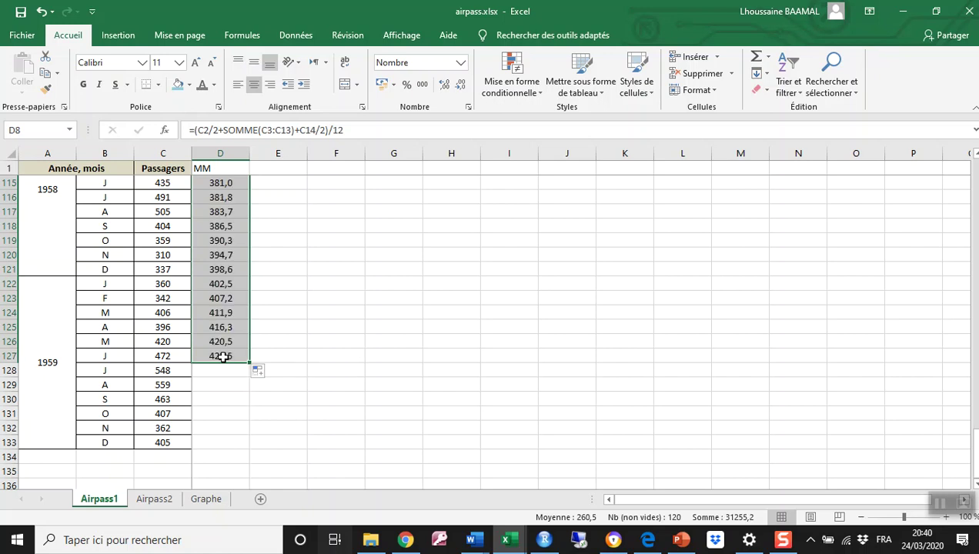
{"action": "left_click", "coordinate": [228, 356]}
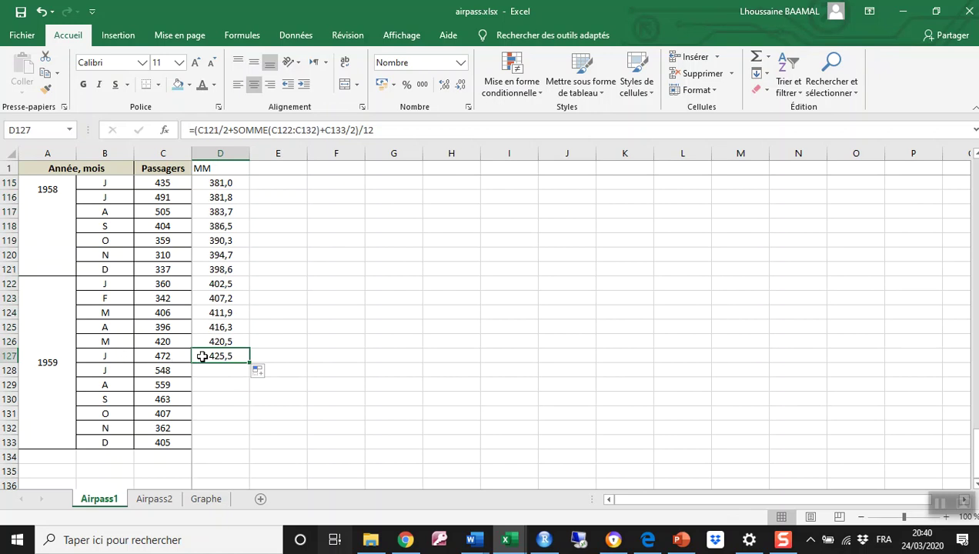
{"action": "left_click", "coordinate": [274, 130]}
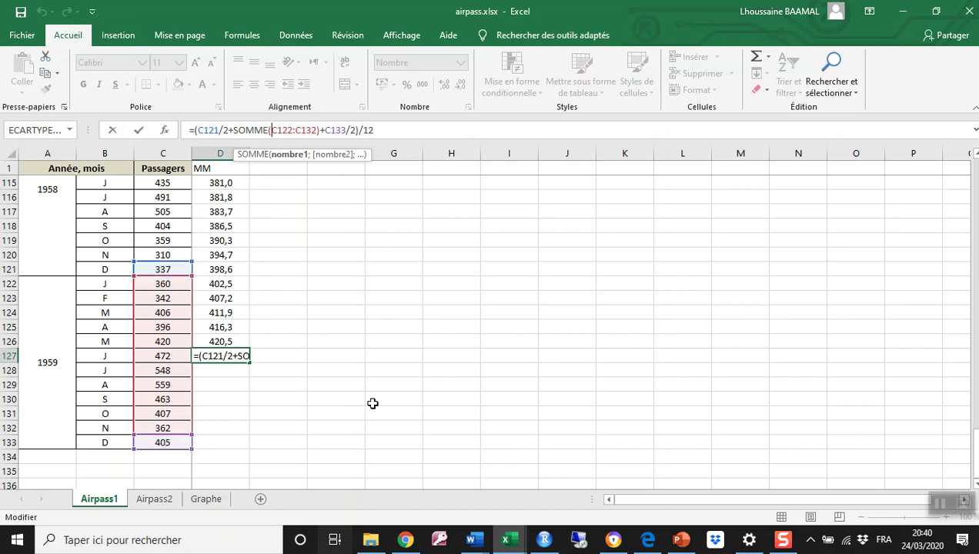
{"action": "key", "text": "ctrl+Return"}
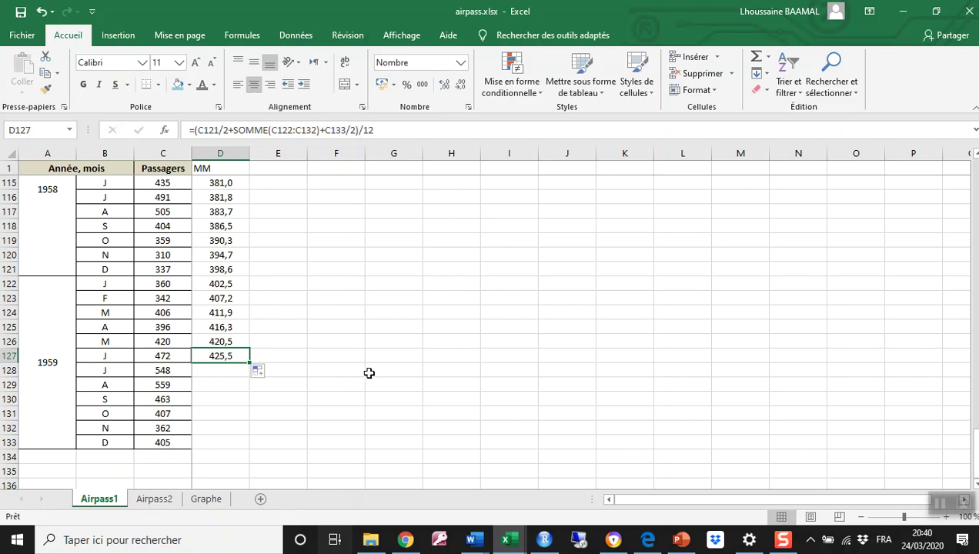
Add a new data series named Moy mobile to the passenger chart on the Graphe sheet.
{"action": "scroll", "coordinate": [308, 330], "scroll_direction": "up", "scroll_amount": 7}
{"action": "scroll", "coordinate": [307, 329], "scroll_direction": "up", "scroll_amount": 20}
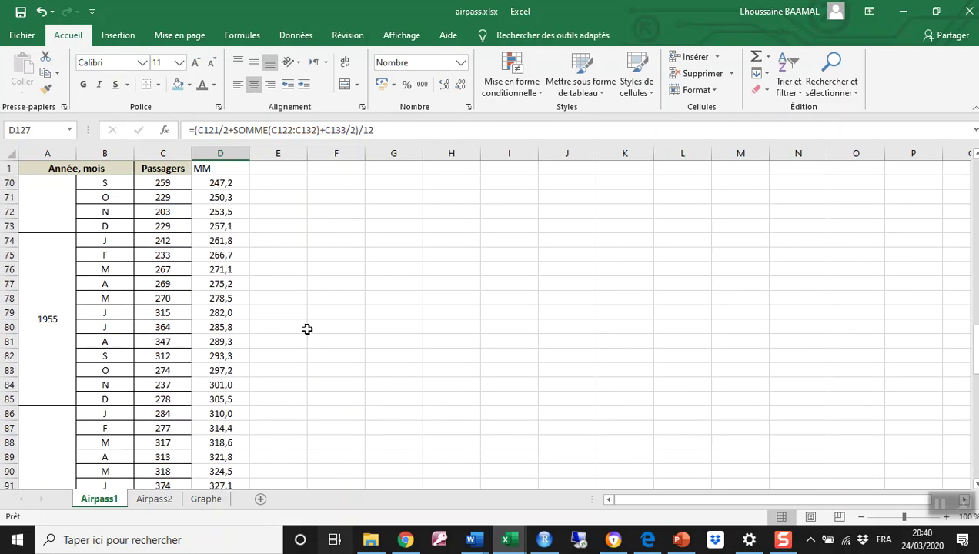
{"action": "scroll", "coordinate": [306, 329], "scroll_direction": "up", "scroll_amount": 9}
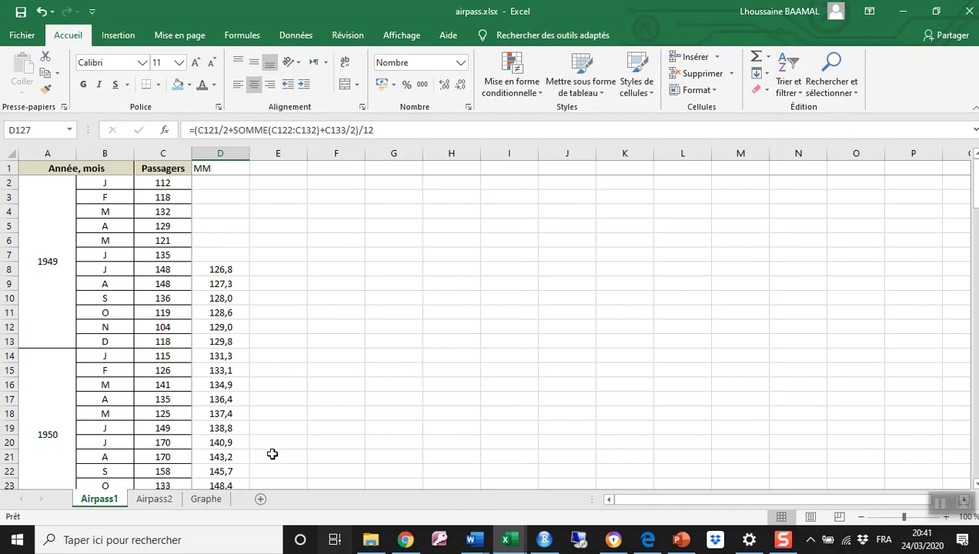
{"action": "left_click", "coordinate": [213, 504]}
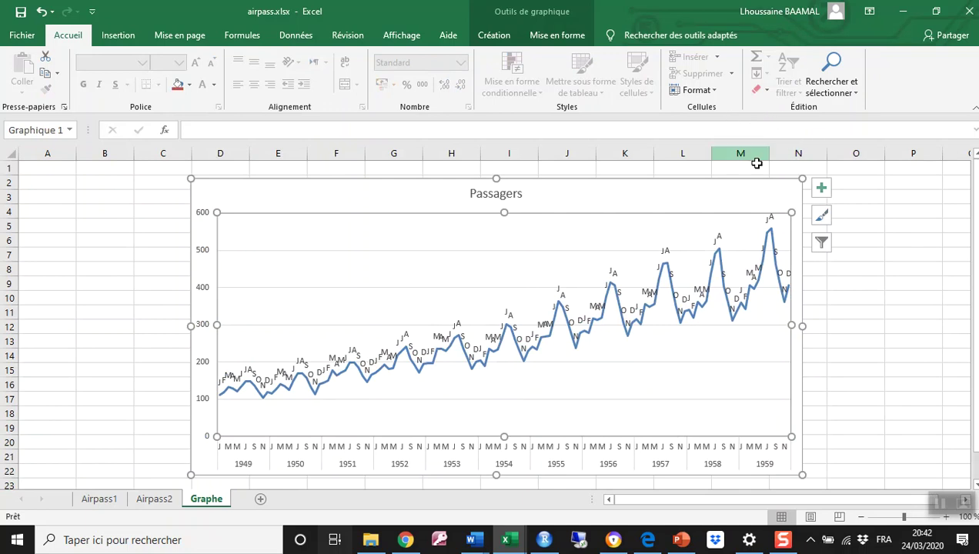
{"action": "right_click", "coordinate": [580, 306]}
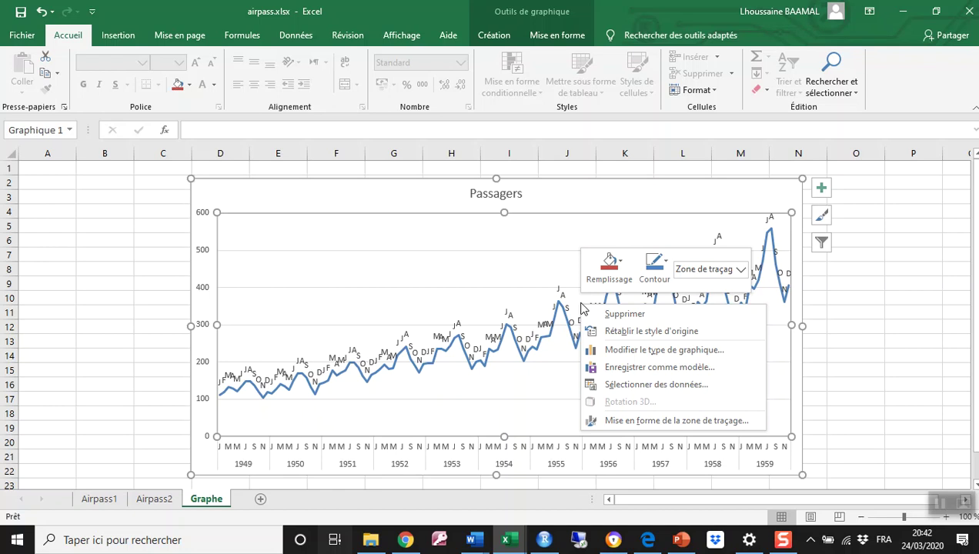
{"action": "left_click", "coordinate": [647, 385]}
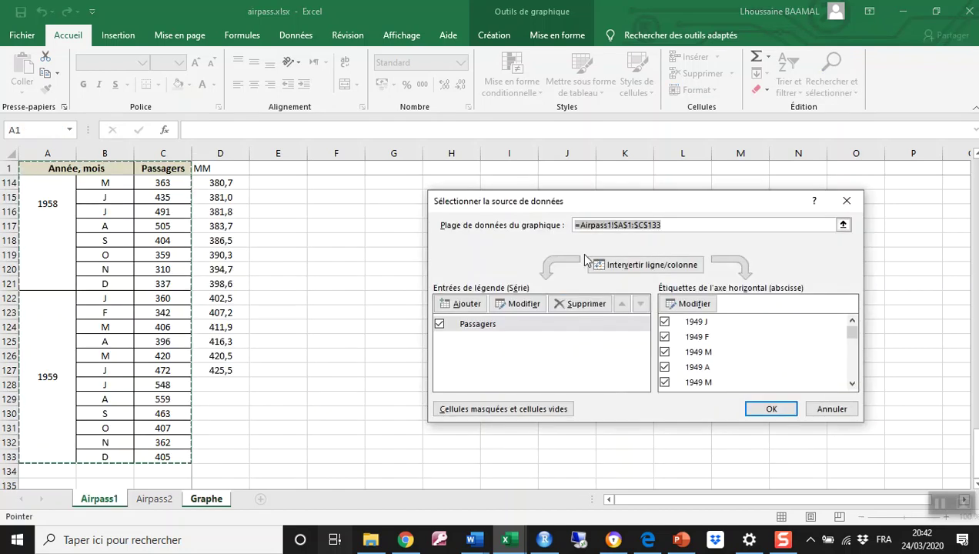
{"action": "left_click", "coordinate": [467, 305]}
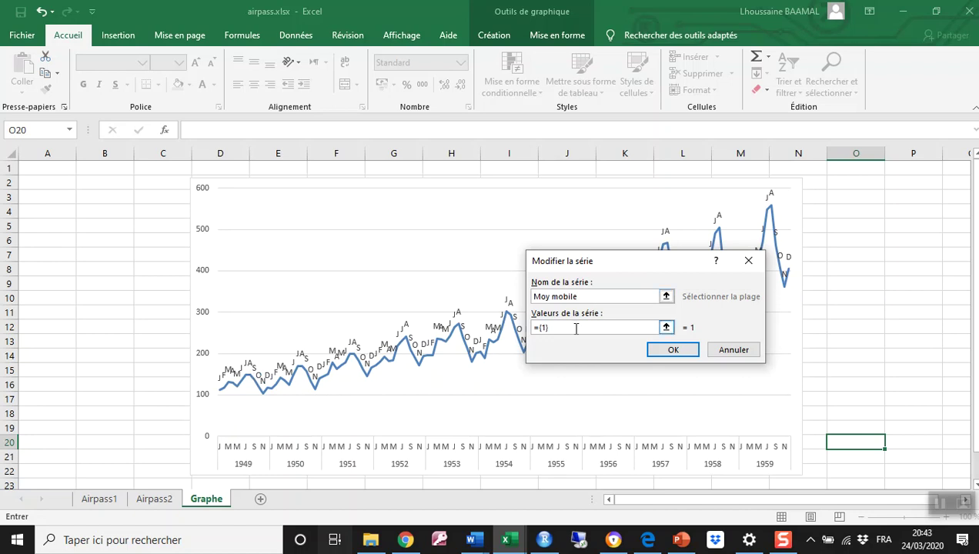
Set the Moy mobile series values to =Airpass1!$D$2:$D$133 and apply the updated data source to the chart.
{"action": "left_click_drag", "start_coordinate": [576, 334], "coordinate": [521, 331]}
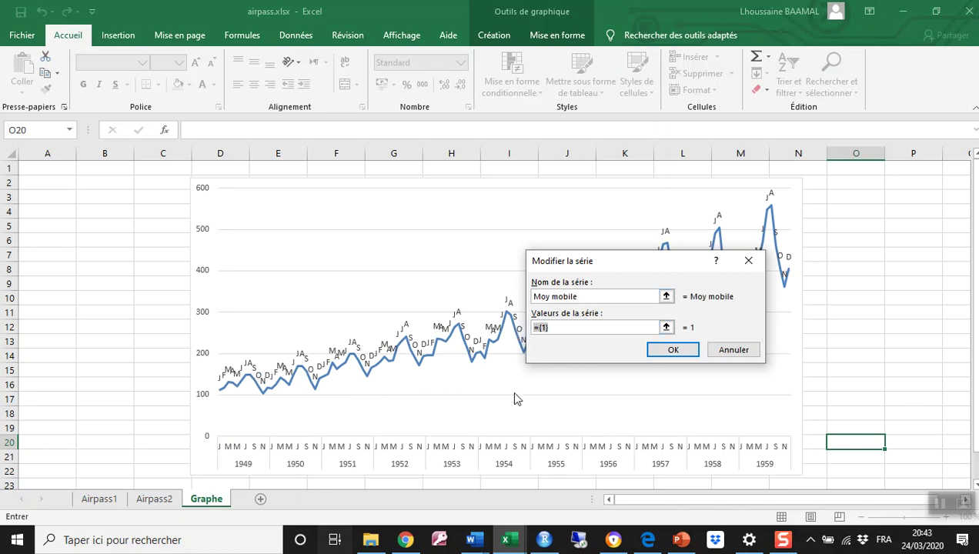
{"action": "key", "text": "BackSpace"}
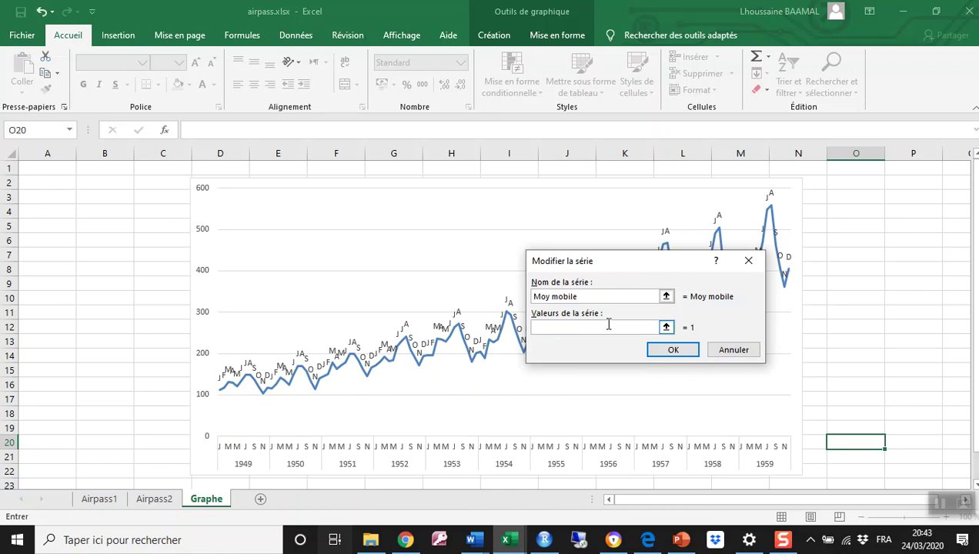
{"action": "left_click", "coordinate": [666, 327]}
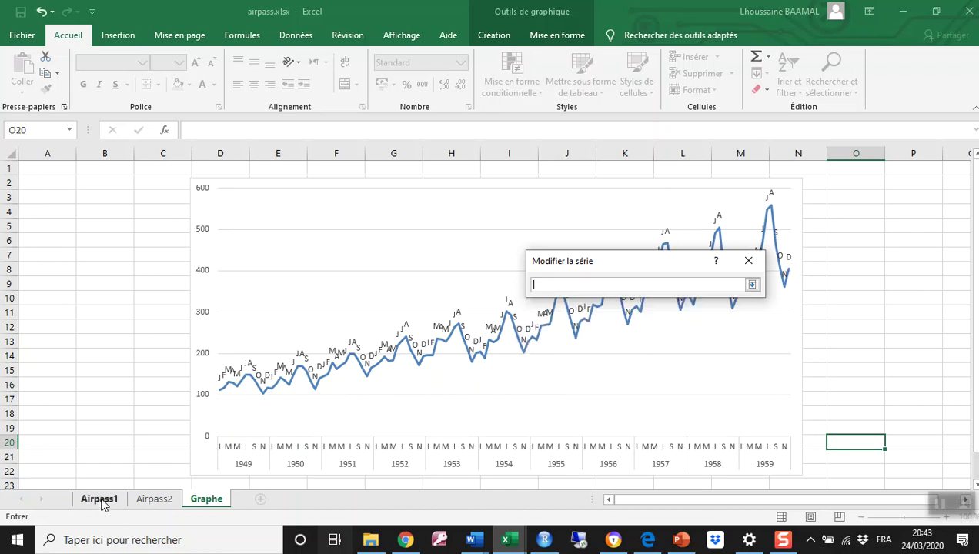
{"action": "left_click", "coordinate": [98, 500]}
{"action": "scroll", "coordinate": [191, 310], "scroll_direction": "up", "scroll_amount": 20}
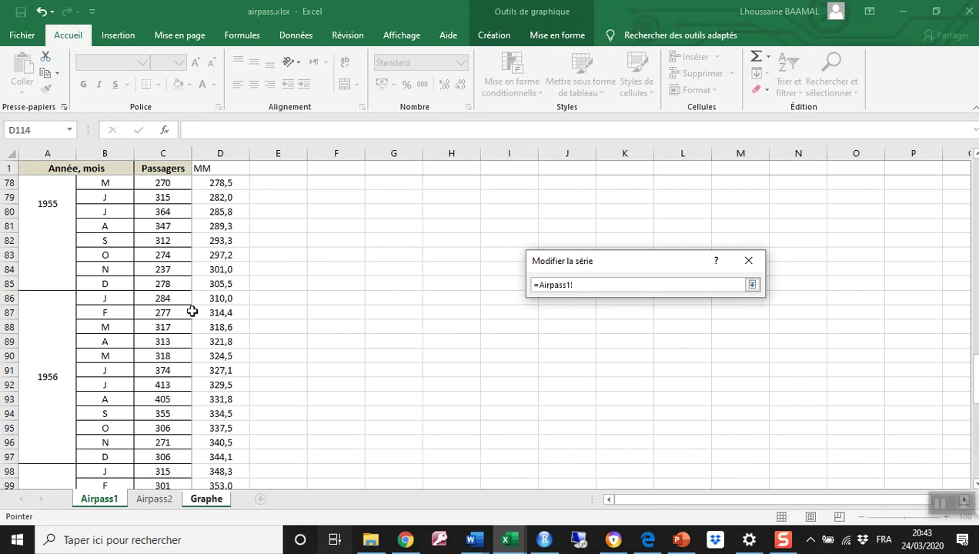
{"action": "scroll", "coordinate": [235, 254], "scroll_direction": "up", "scroll_amount": 11}
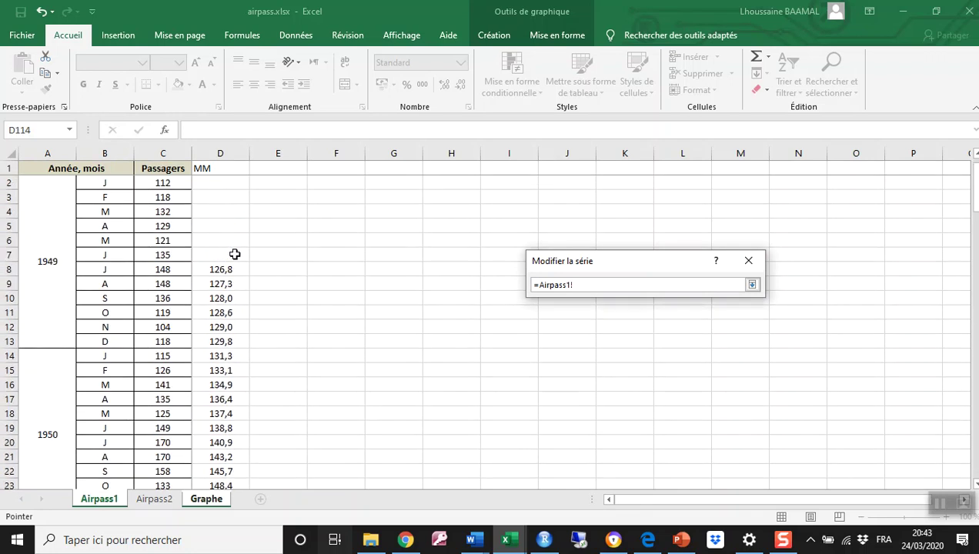
{"action": "left_click_drag", "start_coordinate": [215, 182], "coordinate": [221, 465]}
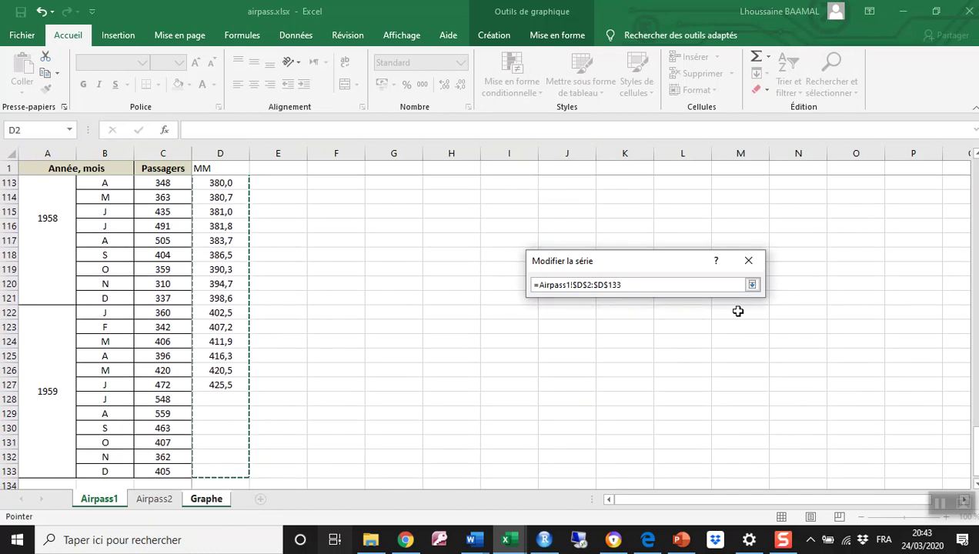
{"action": "left_click", "coordinate": [752, 285]}
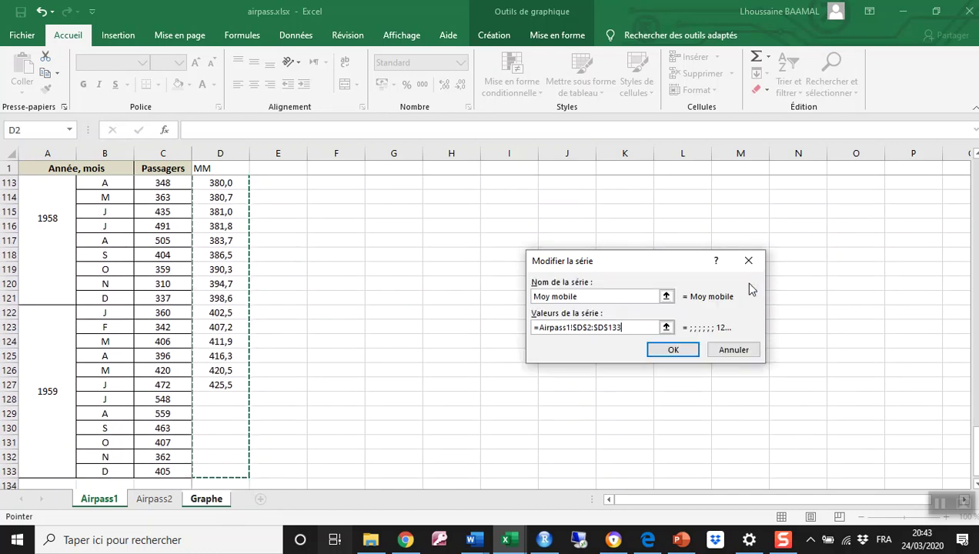
{"action": "left_click", "coordinate": [674, 350]}
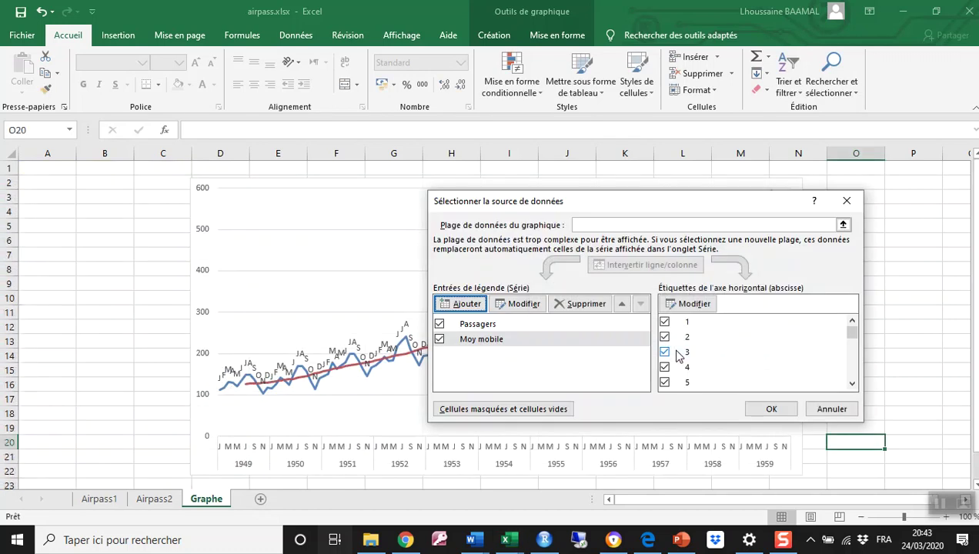
{"action": "left_click", "coordinate": [769, 410]}
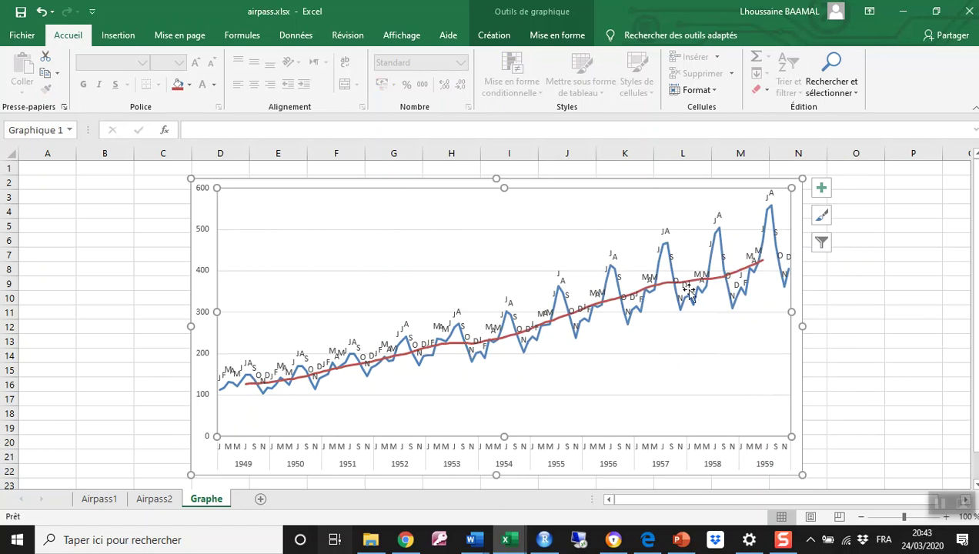
Make the passenger chart slightly taller by extending its lower edge.
{"action": "scroll", "coordinate": [781, 424], "scroll_direction": "down", "scroll_amount": 1}
{"action": "left_click_drag", "start_coordinate": [495, 432], "coordinate": [493, 448]}
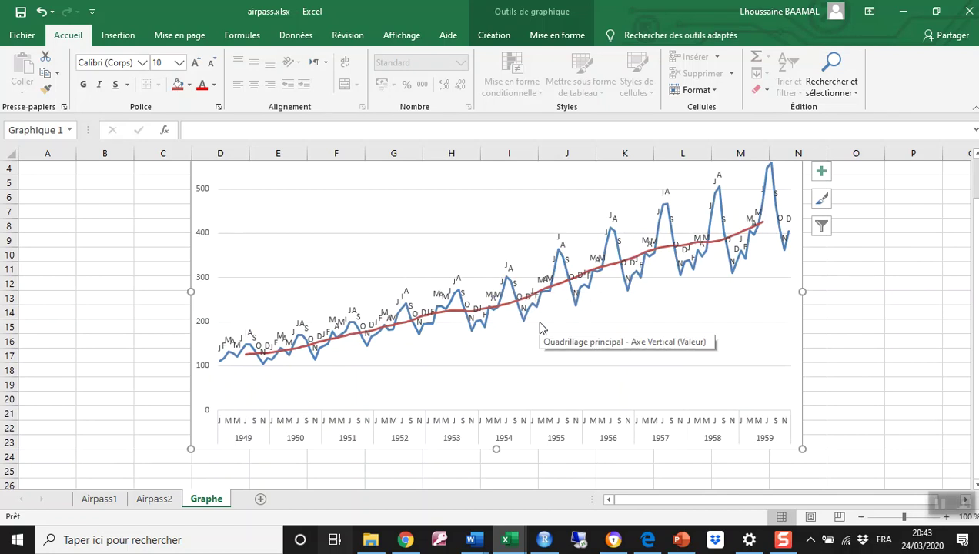
{"action": "scroll", "coordinate": [560, 283], "scroll_direction": "up", "scroll_amount": 1}
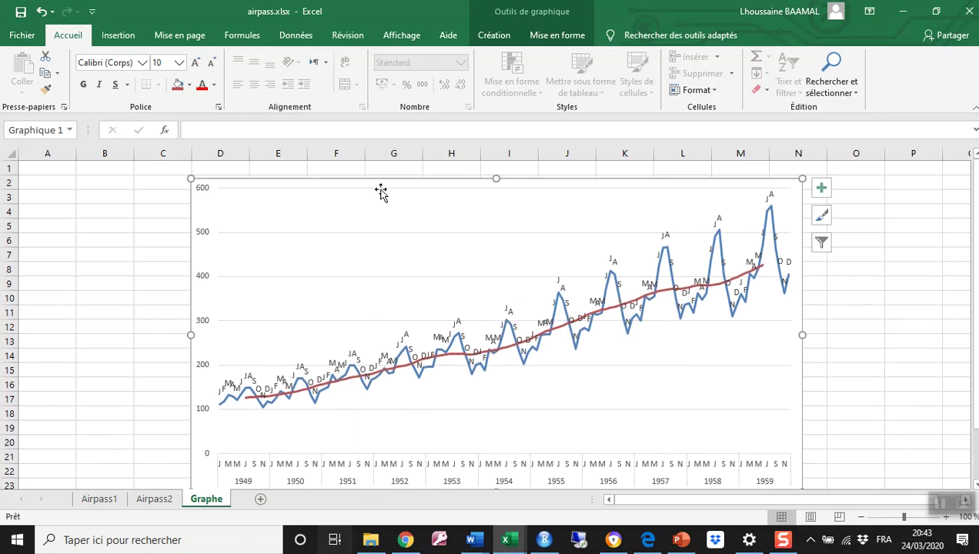
Add a legend at the bottom of the chart to identify the Passagers and Moy mobile series.
{"action": "left_click", "coordinate": [494, 36]}
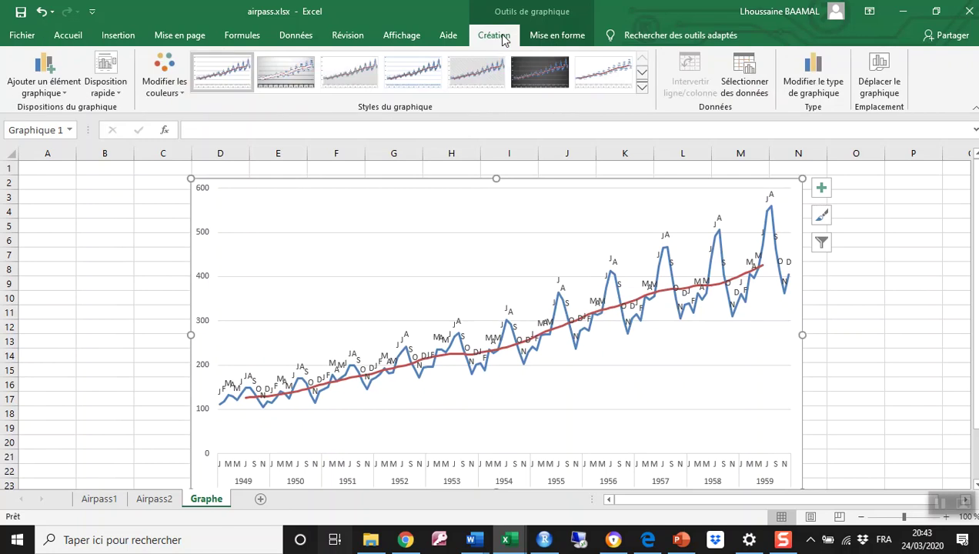
{"action": "left_click", "coordinate": [31, 73]}
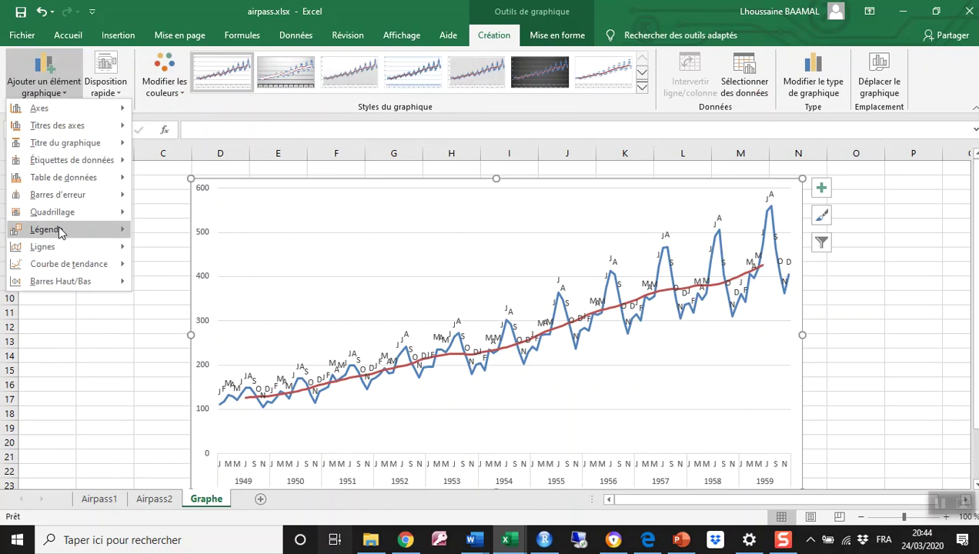
{"action": "mouse_move", "coordinate": [60, 231]}
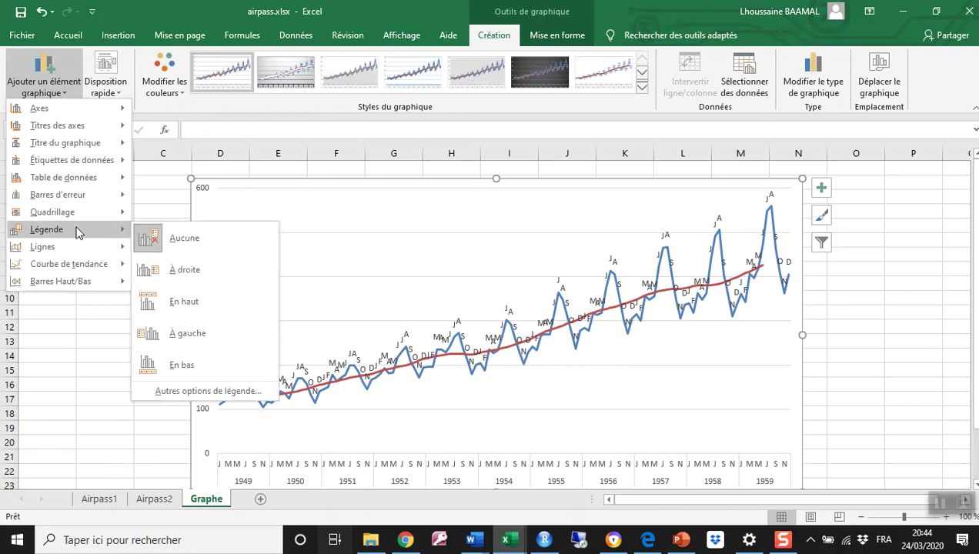
{"action": "left_click", "coordinate": [207, 368]}
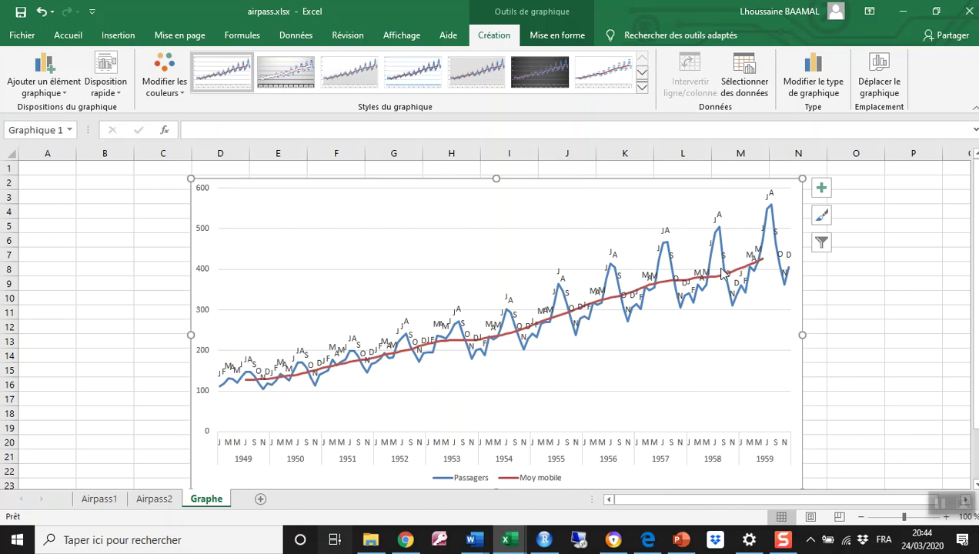
{"action": "mouse_move", "coordinate": [671, 291]}
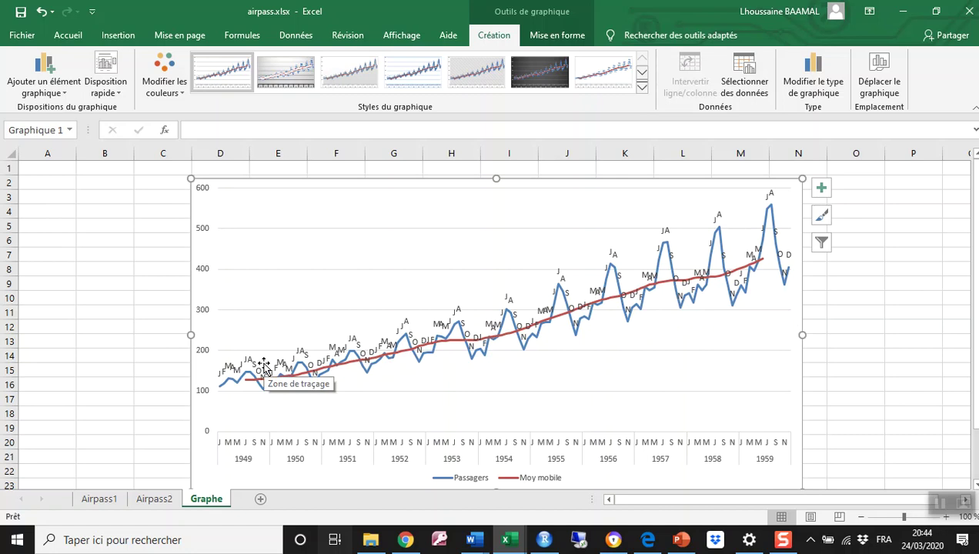
{"action": "mouse_move", "coordinate": [248, 387]}
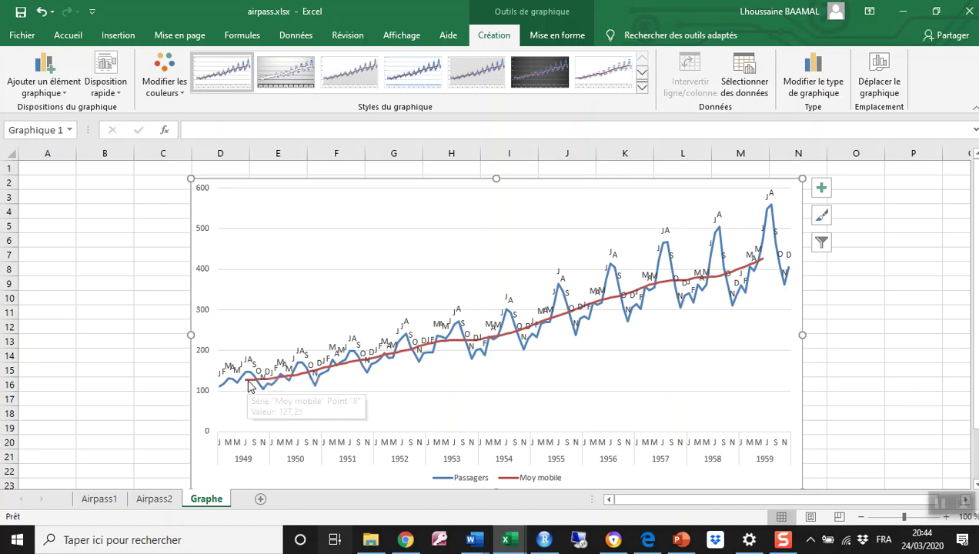
{"action": "mouse_move", "coordinate": [395, 359]}
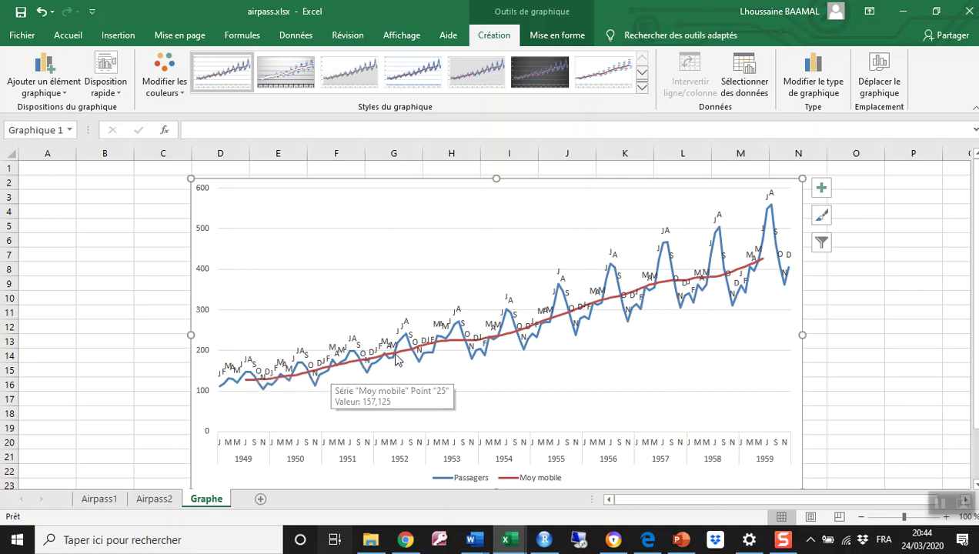